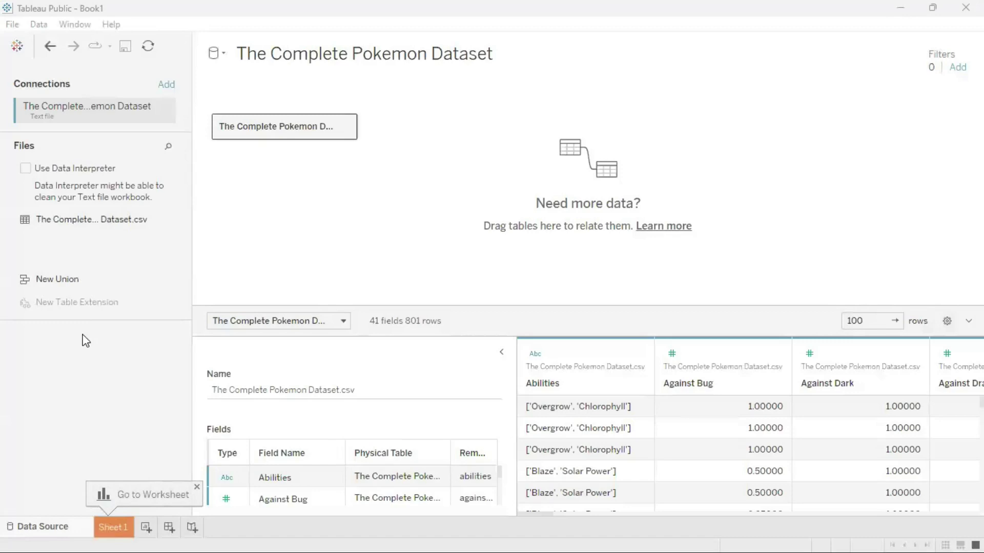
# - On Sheet 1, place Classification on Columns and SUM(Against Fight) on Rows as bars
pyautogui.click(107, 528)
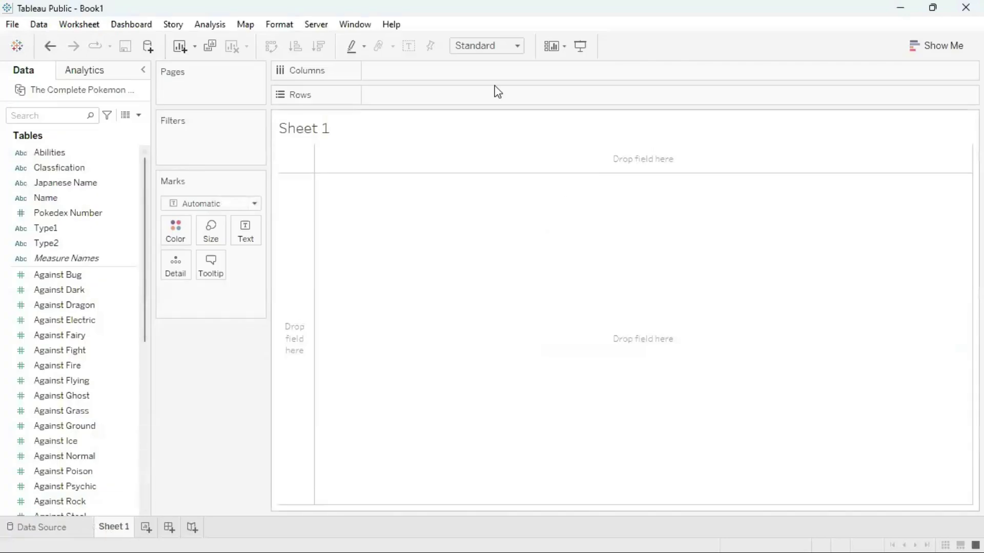
pyautogui.click(95, 170)
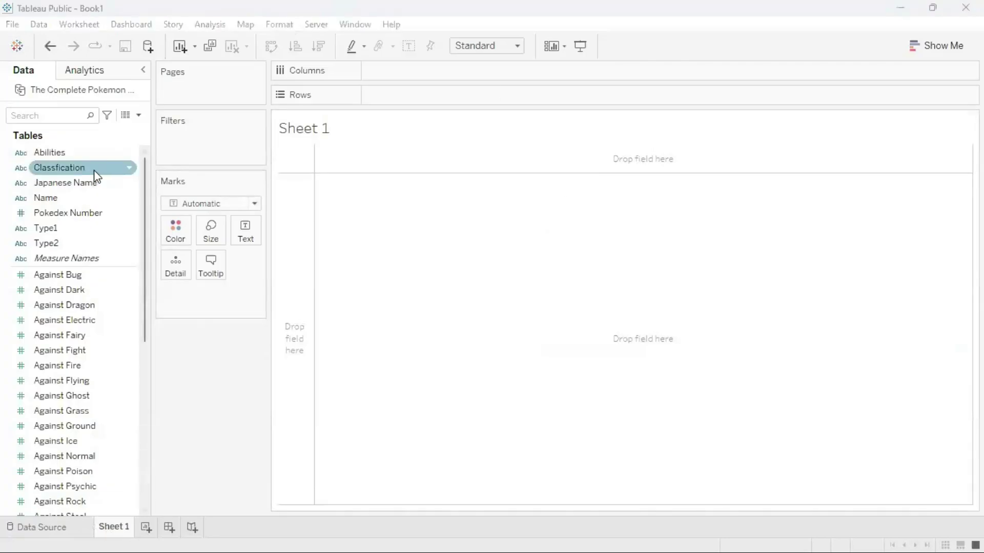
pyautogui.click(95, 171)
pyautogui.click(95, 175)
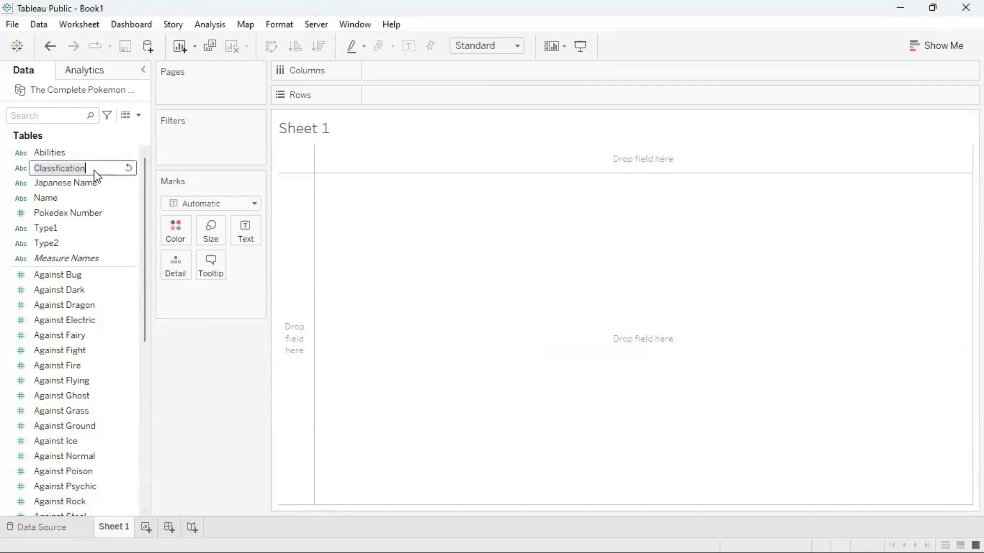
pyautogui.click(97, 174)
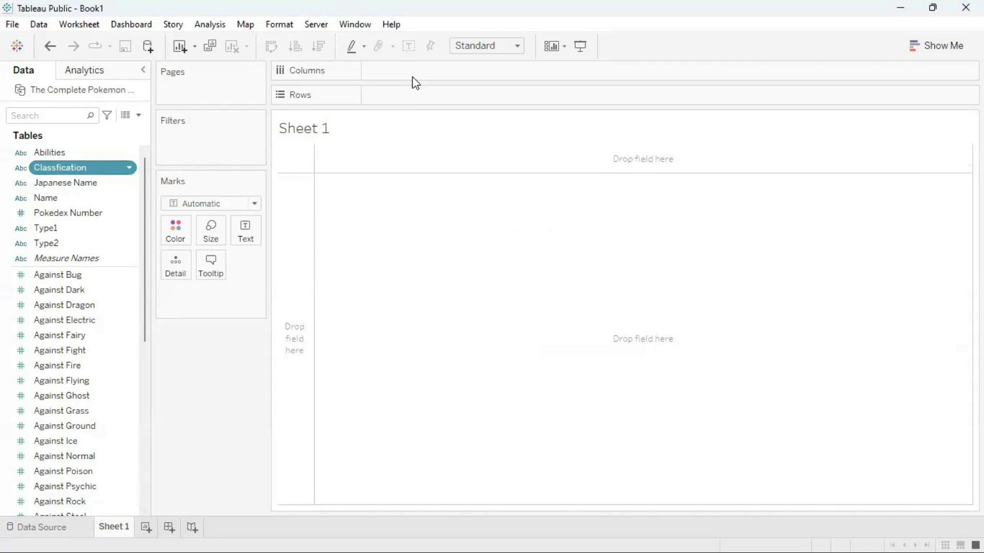
pyautogui.moveTo(413, 82); pyautogui.dragTo(413, 70)
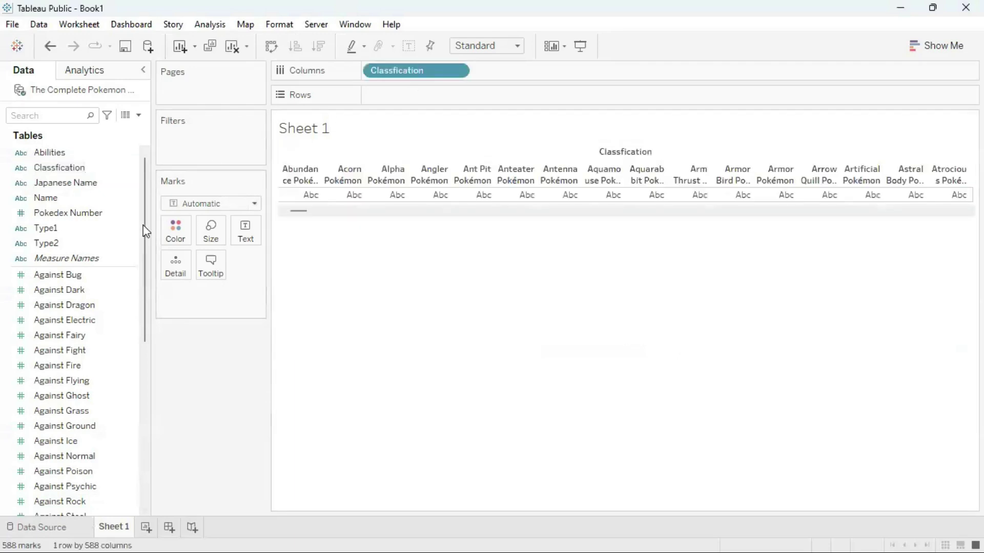
pyautogui.click(75, 356)
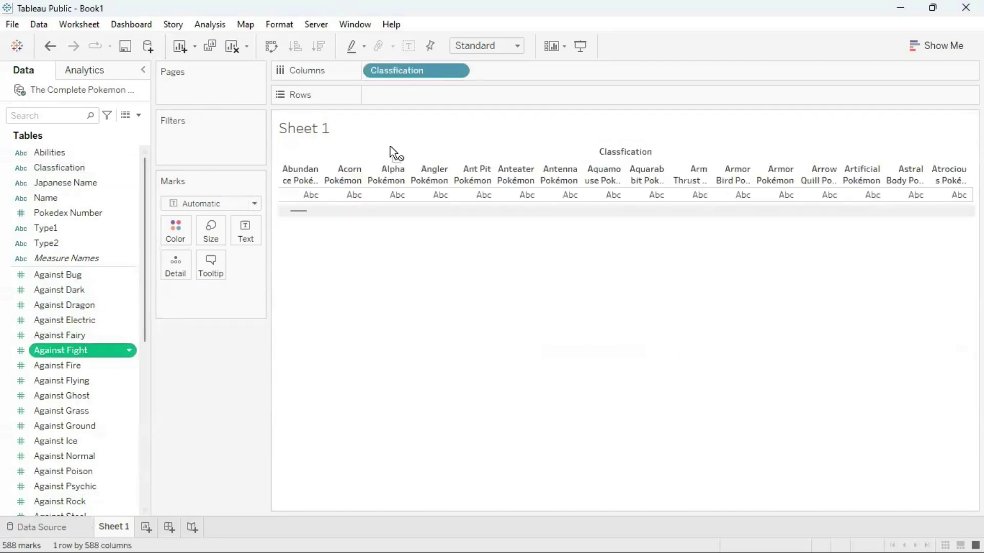
pyautogui.moveTo(440, 101); pyautogui.dragTo(439, 100)
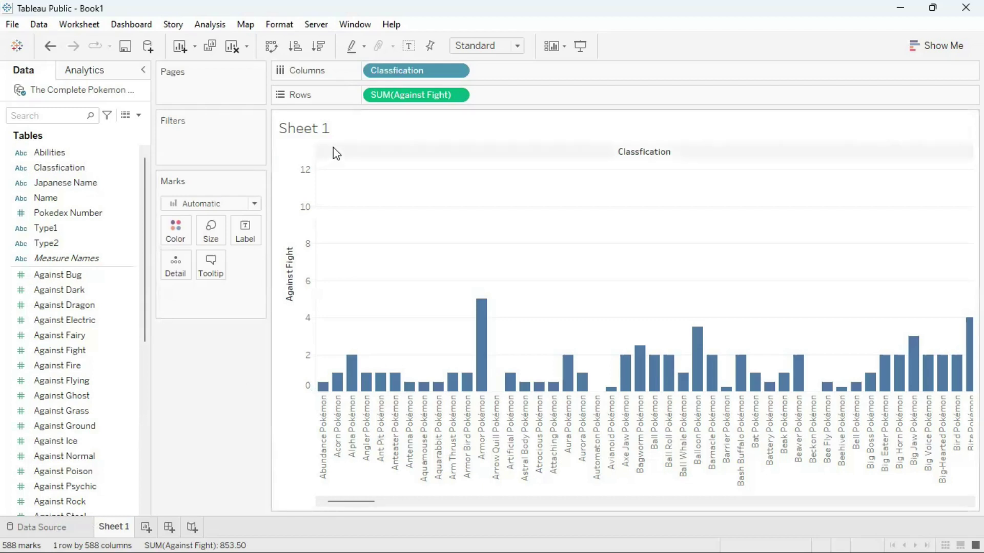
pyautogui.moveTo(305, 128)
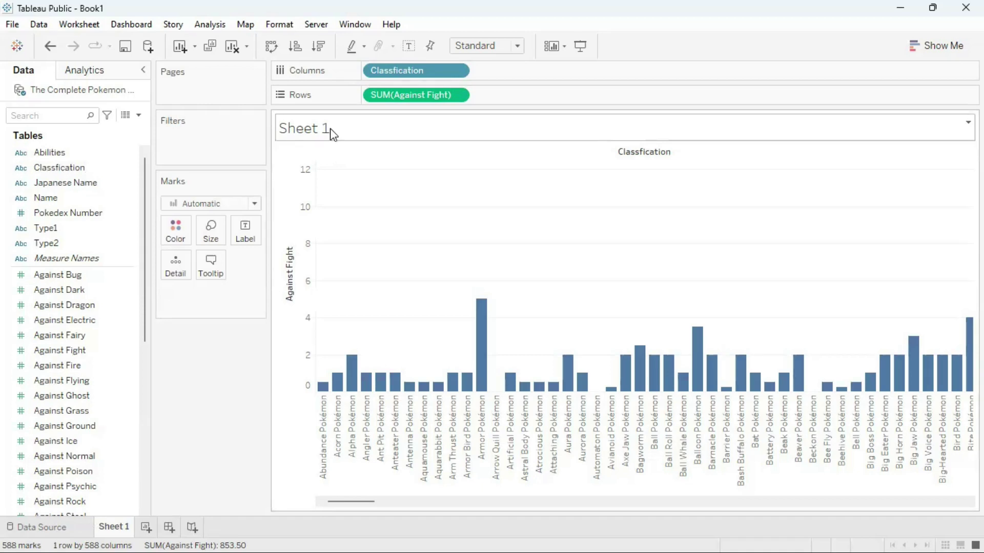
# - Replace the <Sheet Name> title placeholder with 'Pokemon Classification Against Fight Bar Graph'
pyautogui.doubleClick(329, 129)
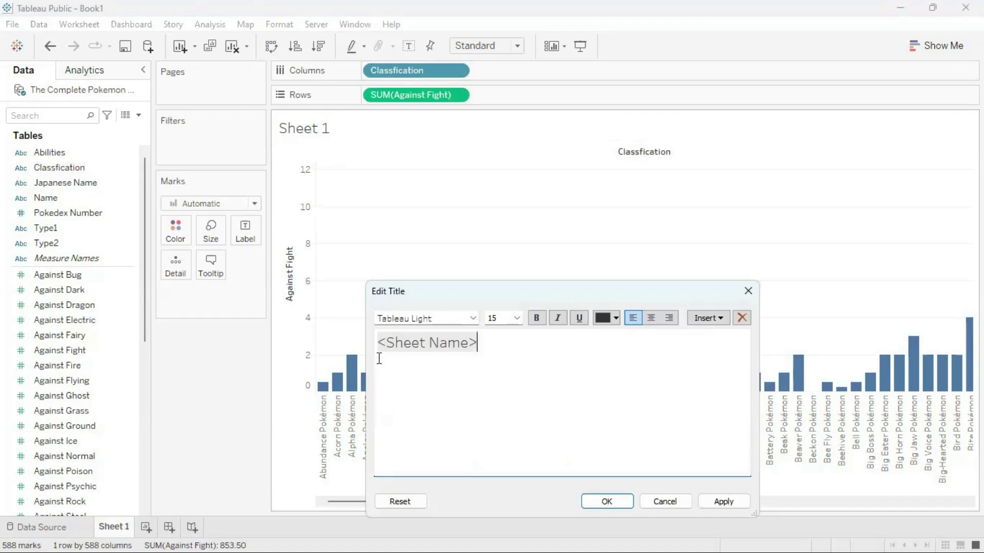
pyautogui.hotkey('ctrl', 'a')
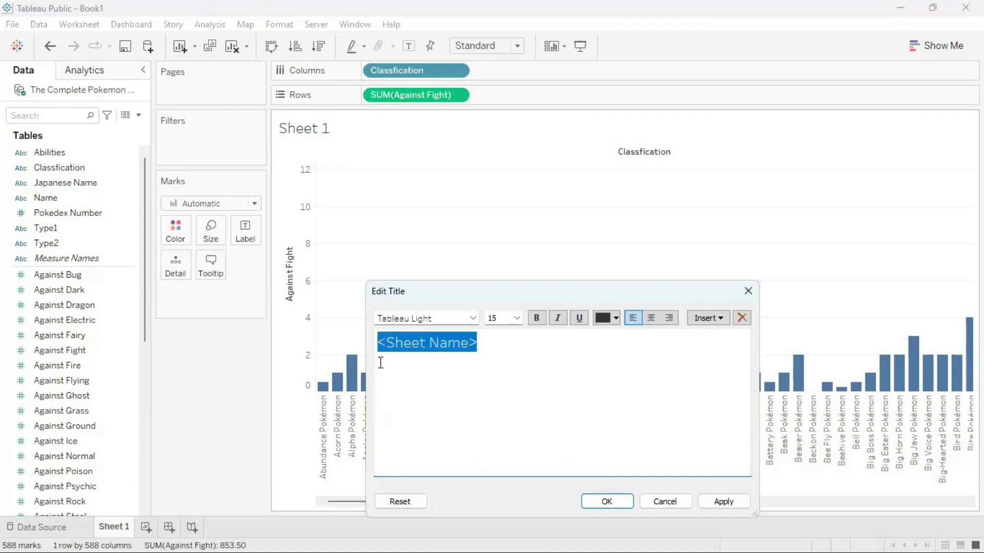
pyautogui.write('Pokemon')
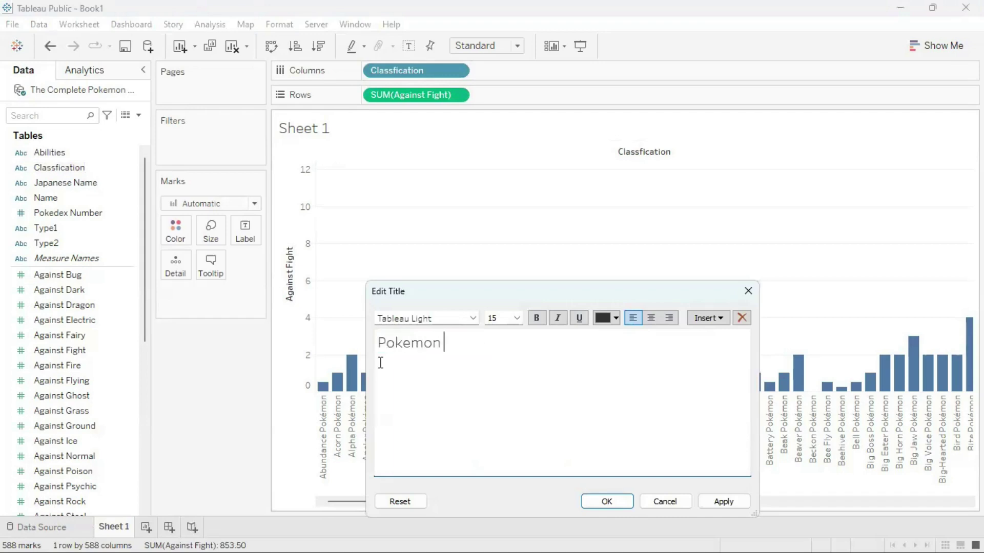
pyautogui.write(' Classification')
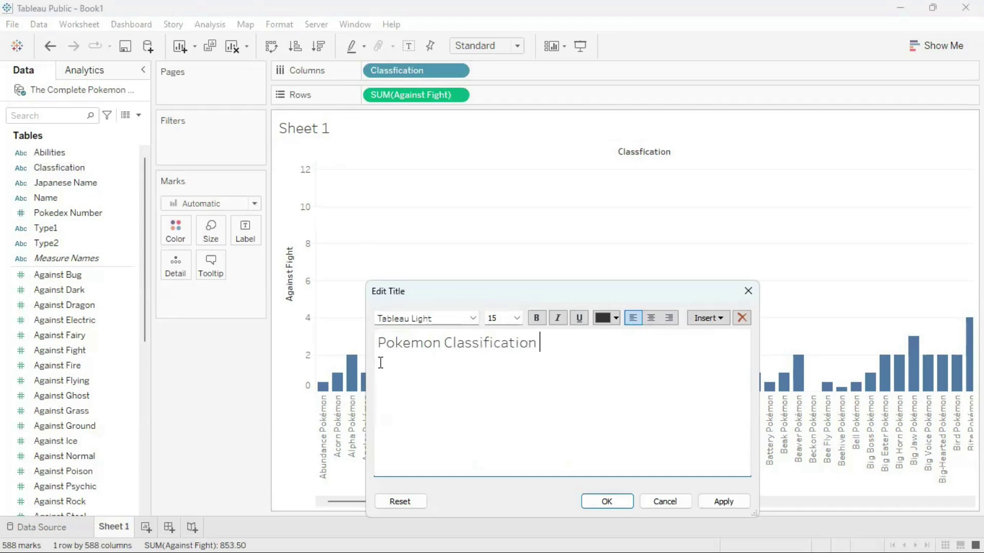
pyautogui.write(' Against Fight')
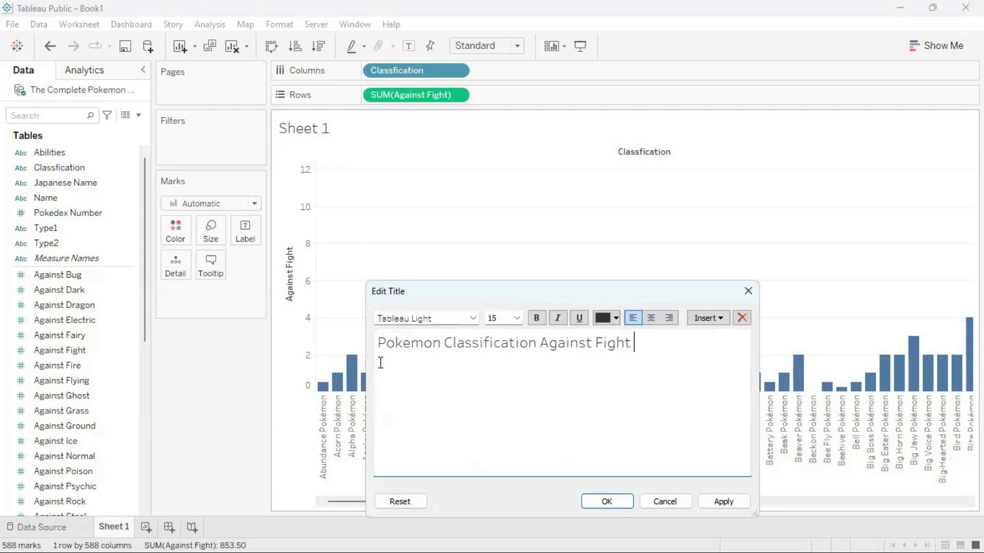
pyautogui.write(' Bar Graph')
pyautogui.click(722, 504)
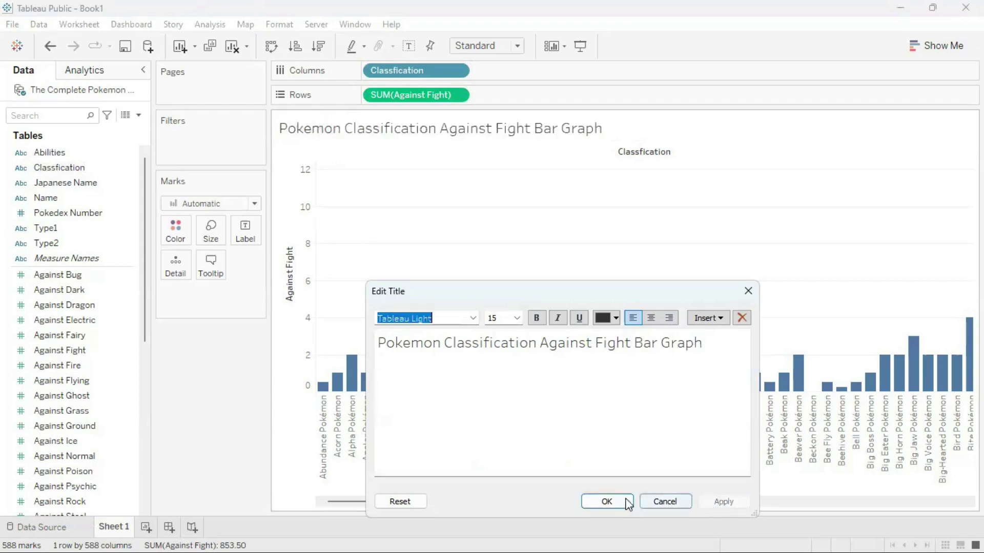
pyautogui.click(606, 502)
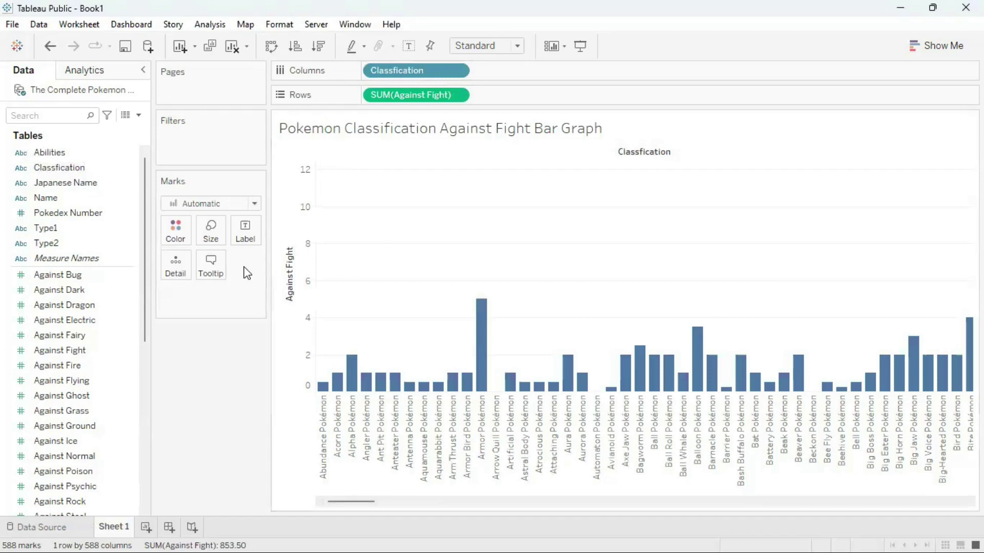
pyautogui.moveTo(453, 132)
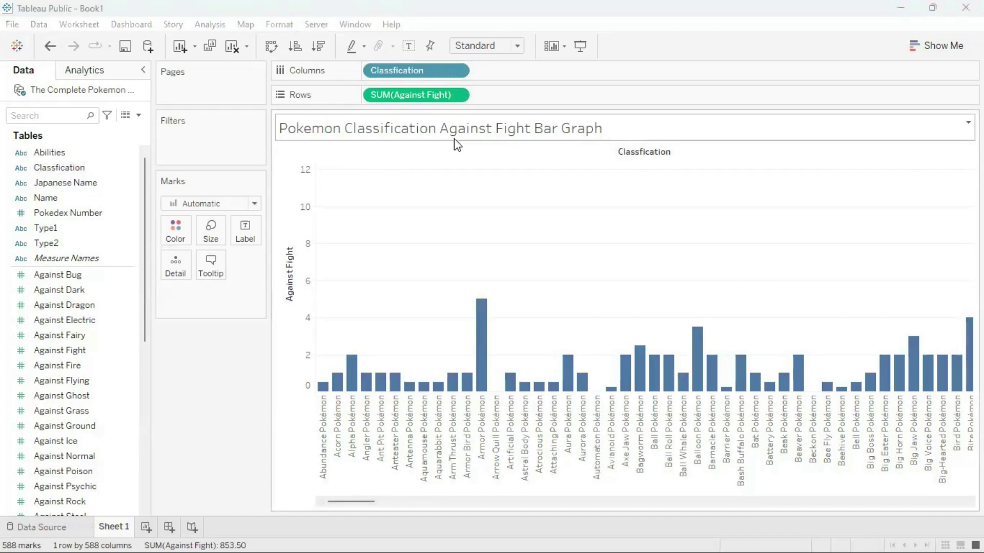
# - Set the entire chart title to font size 18, correcting an initially applied 28
pyautogui.doubleClick(494, 135)
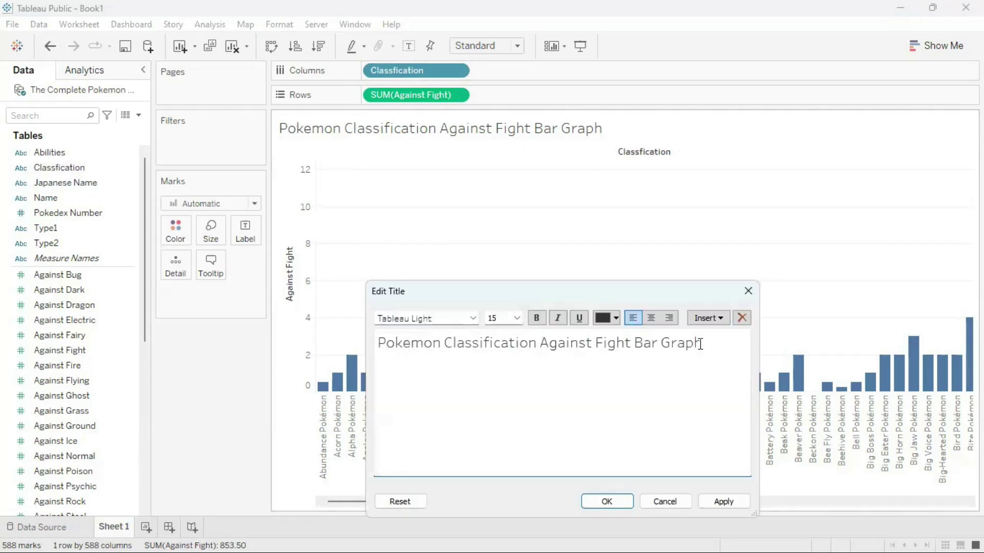
pyautogui.tripleClick(614, 341)
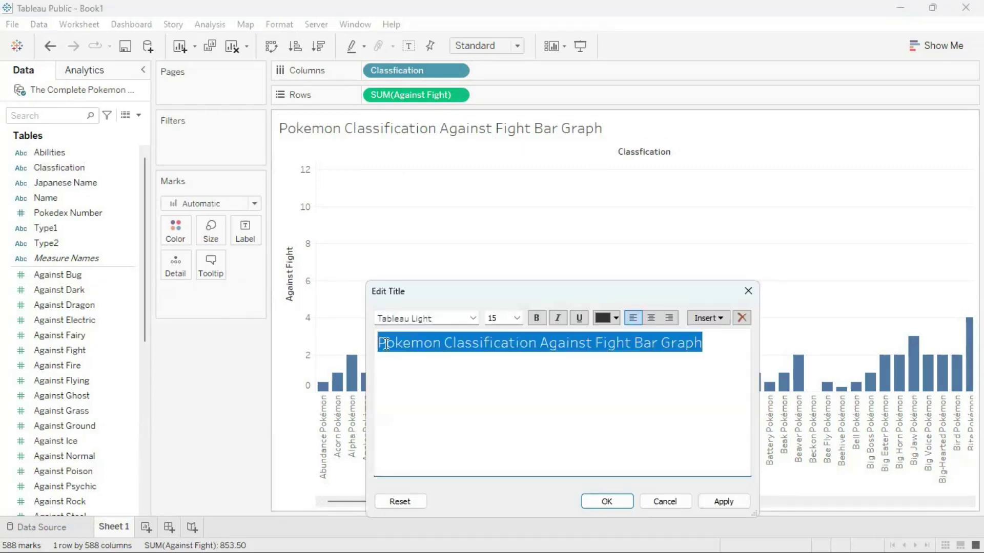
pyautogui.click(516, 318)
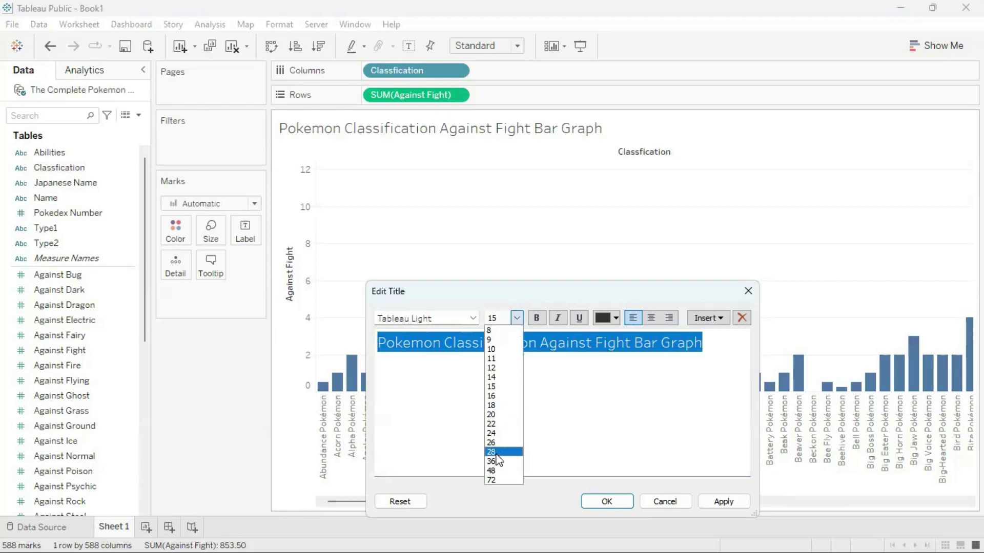
pyautogui.click(497, 454)
pyautogui.click(722, 503)
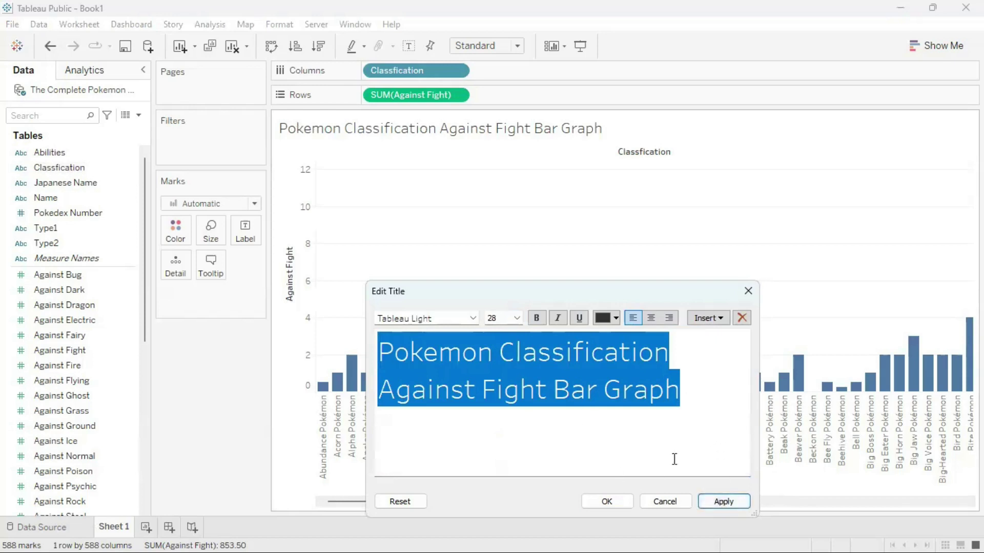
pyautogui.click(517, 318)
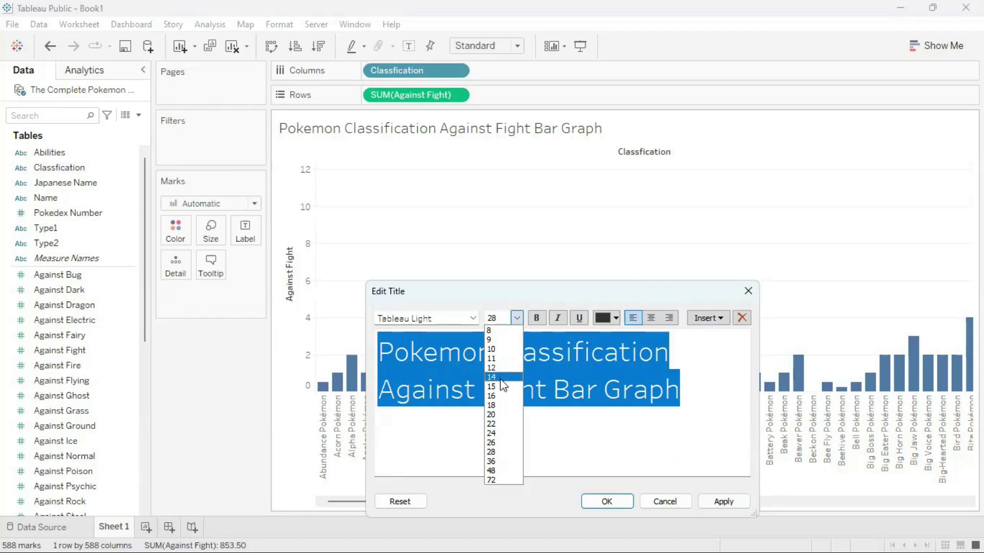
pyautogui.click(502, 405)
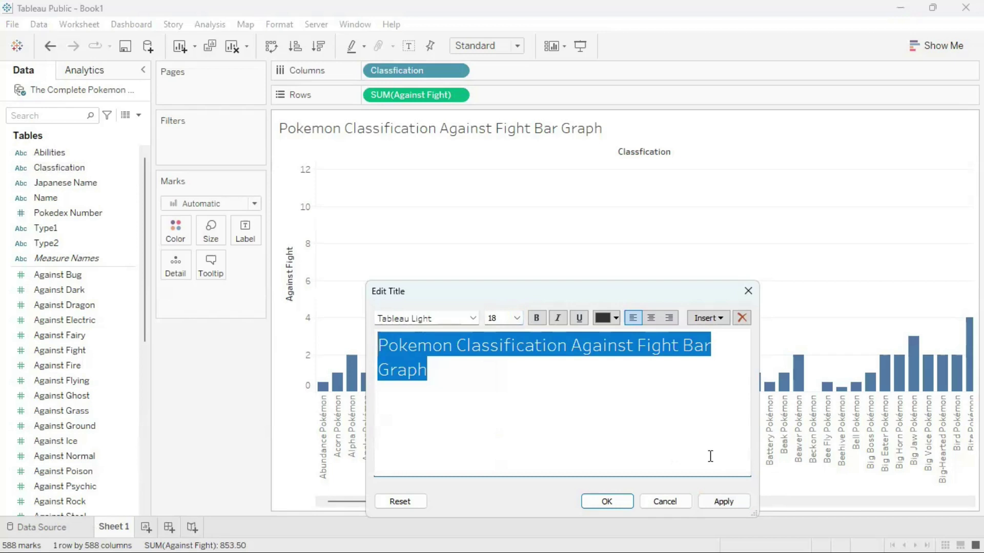
pyautogui.click(723, 503)
pyautogui.click(607, 502)
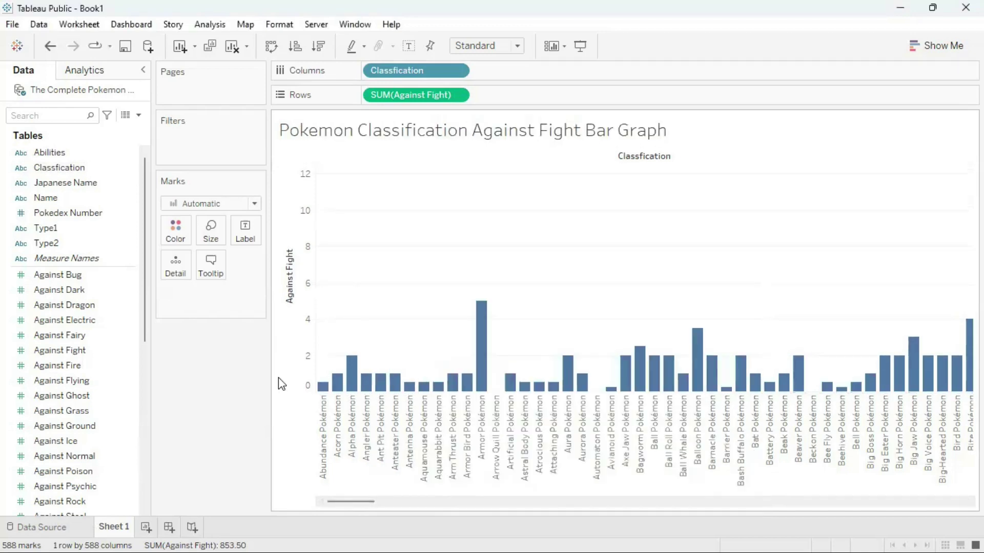